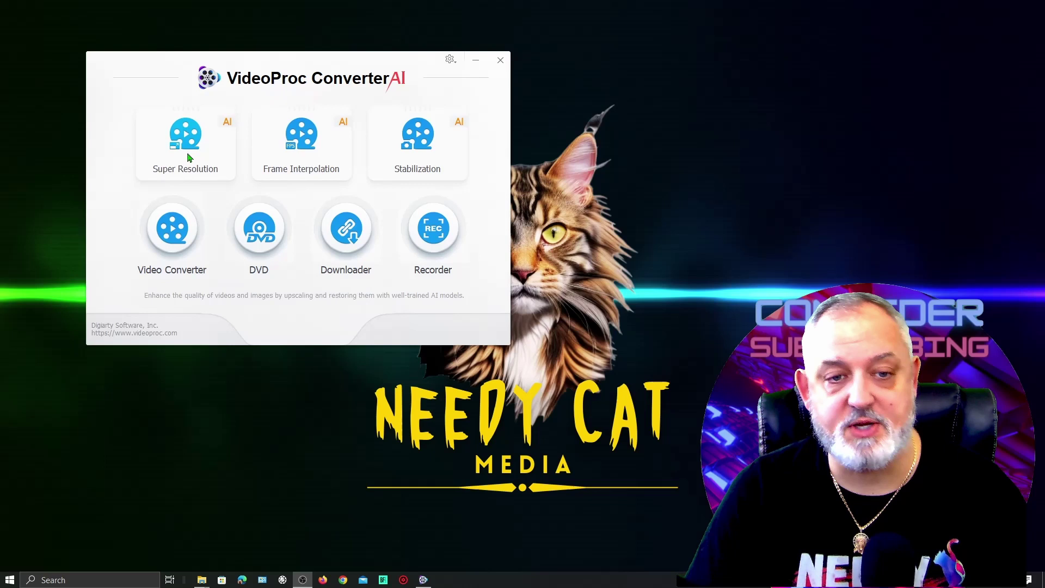
- Open Super Resolution and arrange Explorer beside it, showing The Last Starfighter in Garage-2 Movies
left_click(191, 149)
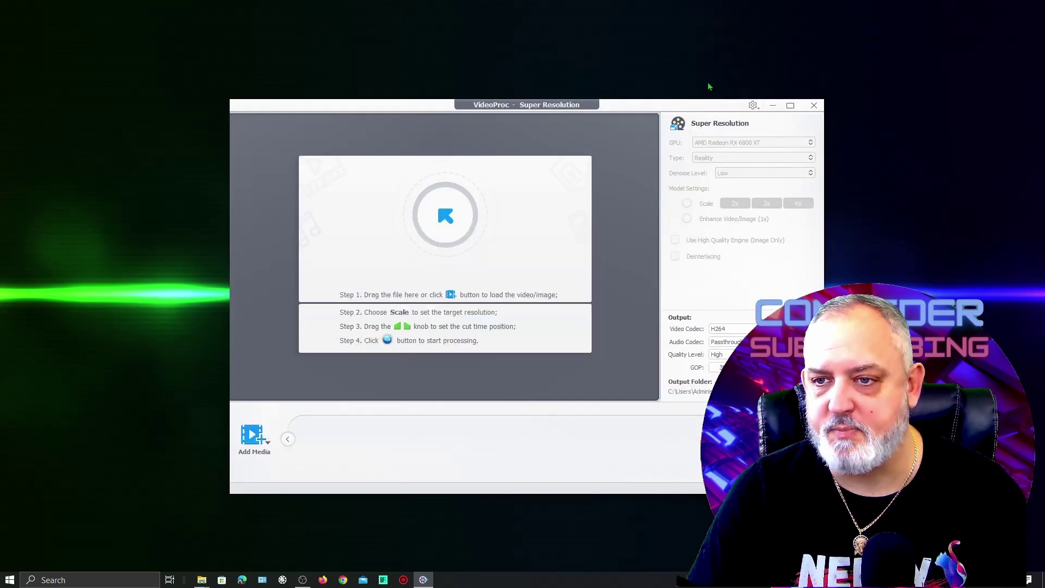
left_click_drag(644, 112, 430, 93)
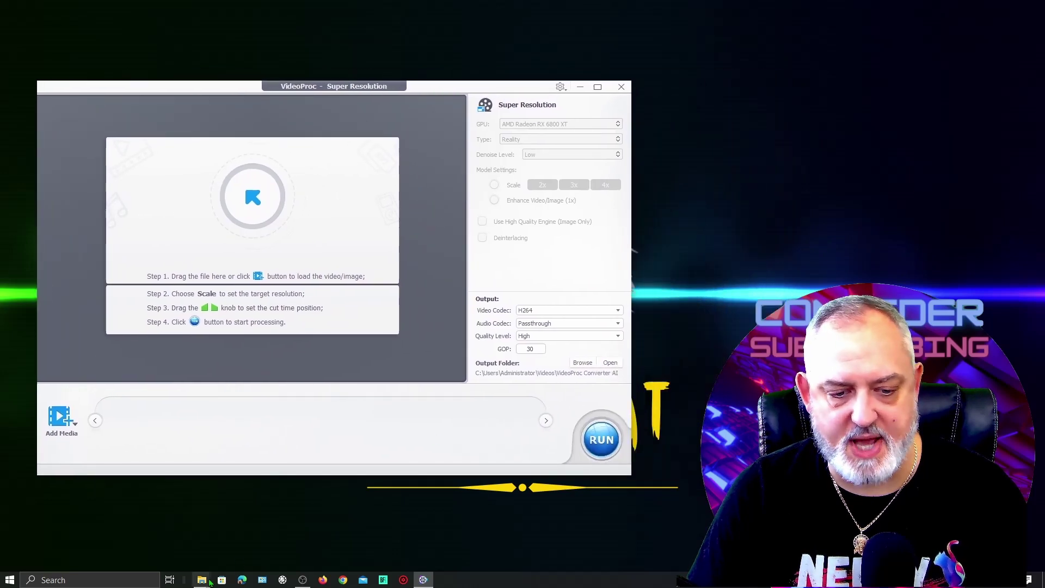
mouse_move(202, 580)
left_click(156, 533)
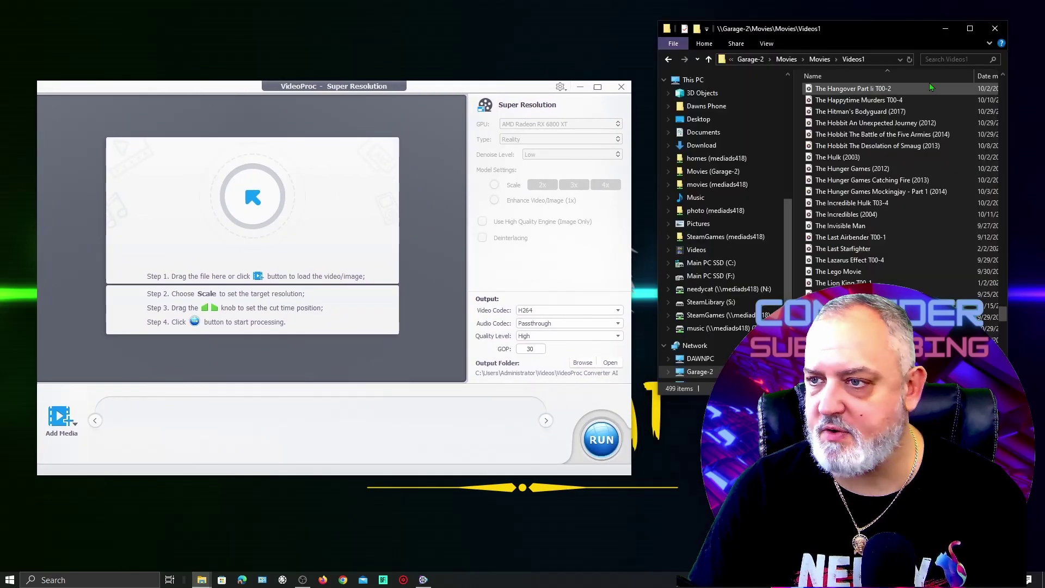
left_click_drag(907, 30, 920, 91)
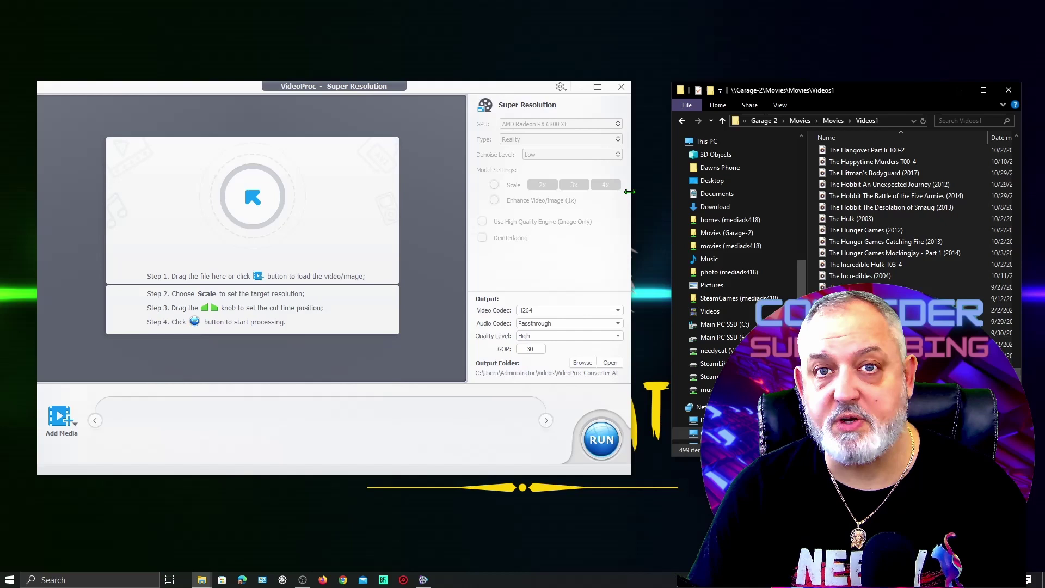
left_click_drag(904, 90, 892, 87)
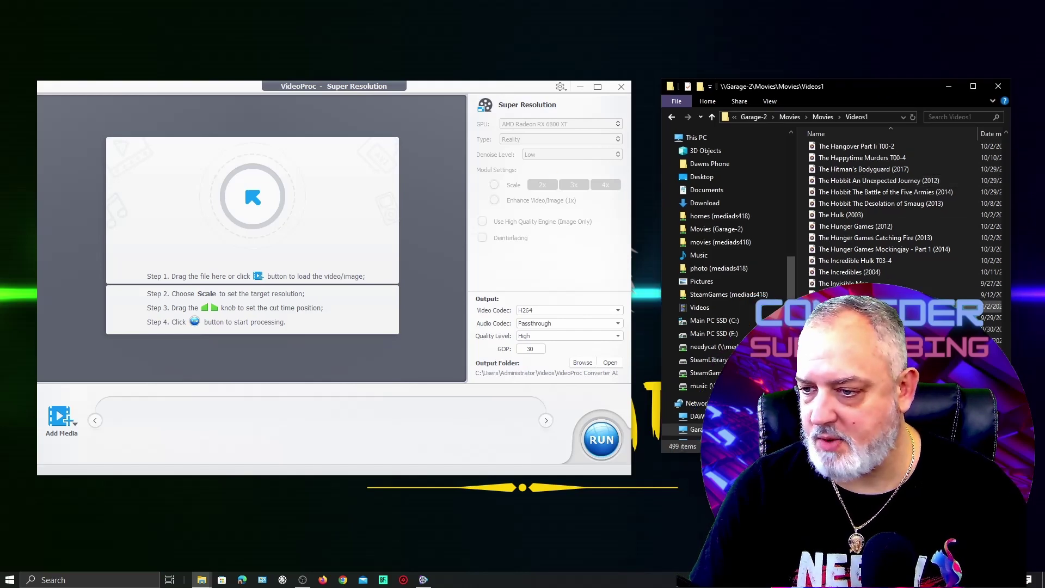
left_click(850, 306)
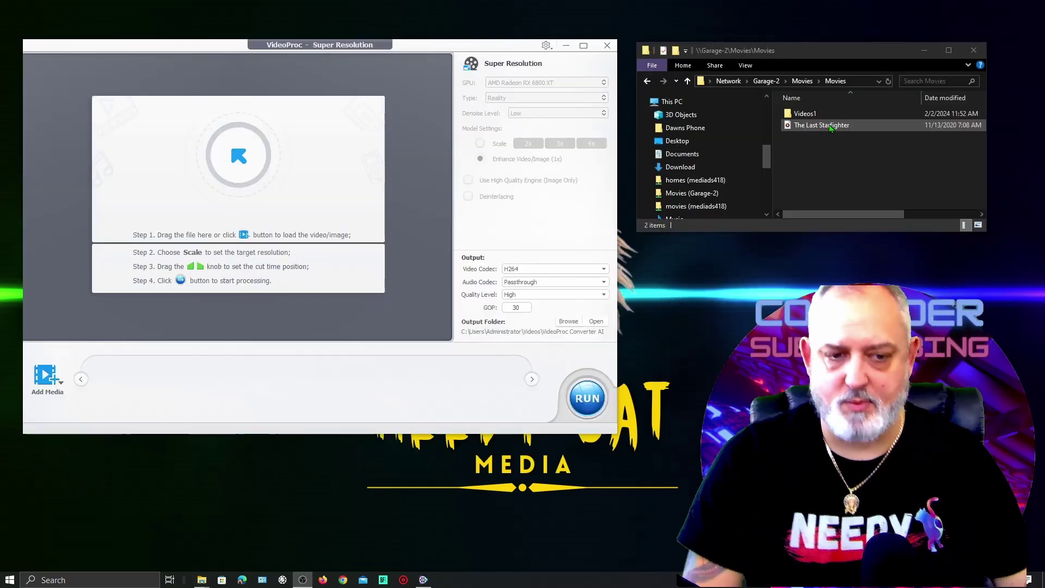
- Load The Last Starfighter into Super Resolution and keep the 2x scale (1920×816 to 3840×1632)
left_click_drag(832, 128, 185, 388)
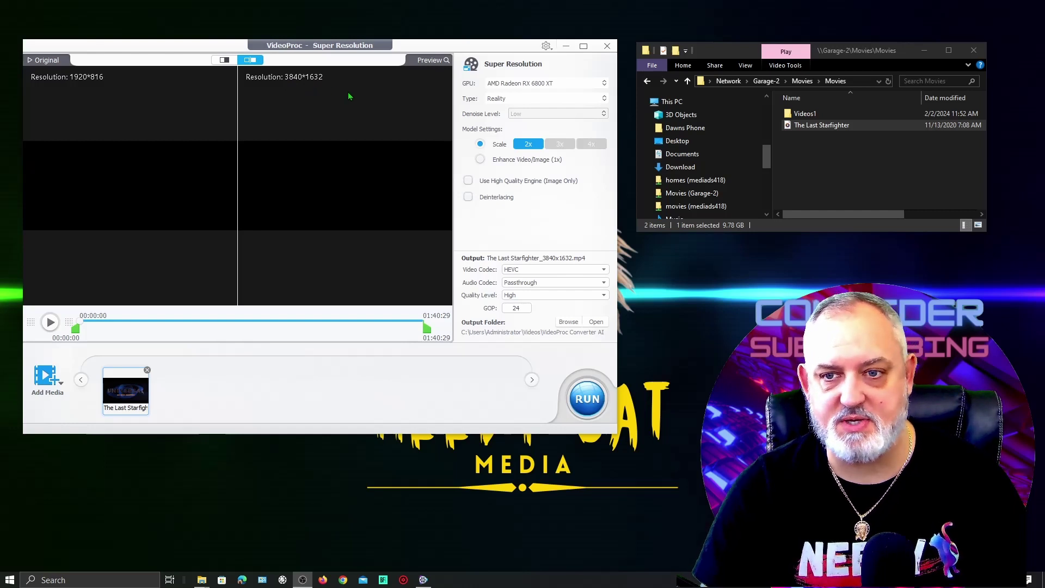
left_click(568, 145)
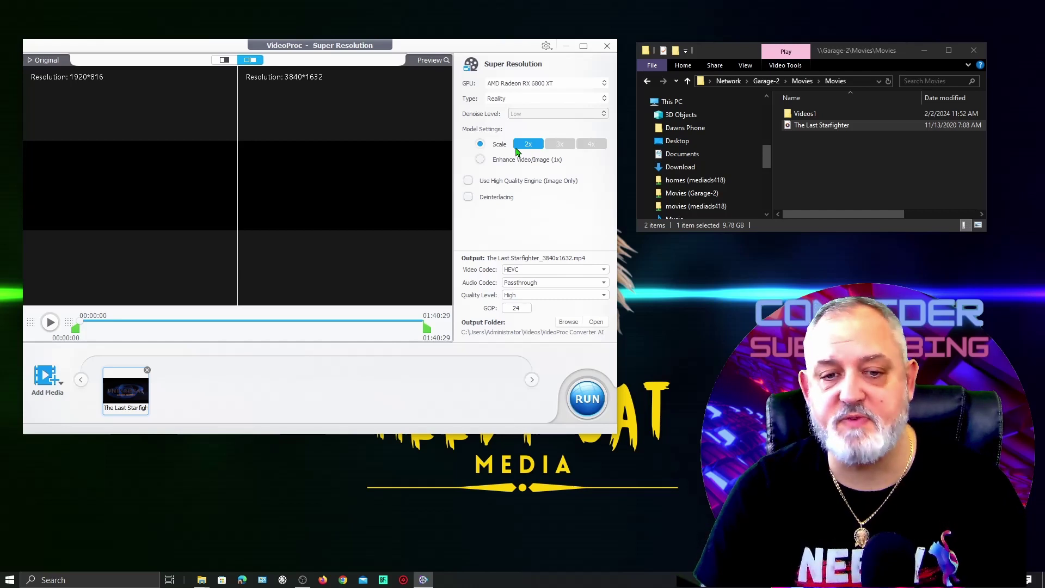
- Scrub the preview to 00:35:02 and compare original versus upscaled with the split-view divider
left_click(96, 324)
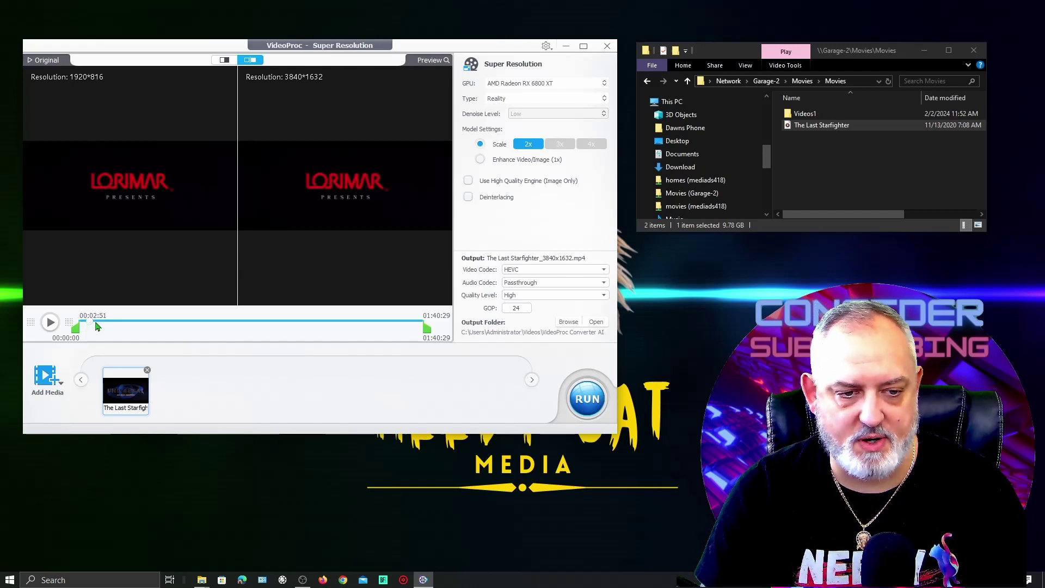
left_click_drag(96, 325, 200, 321)
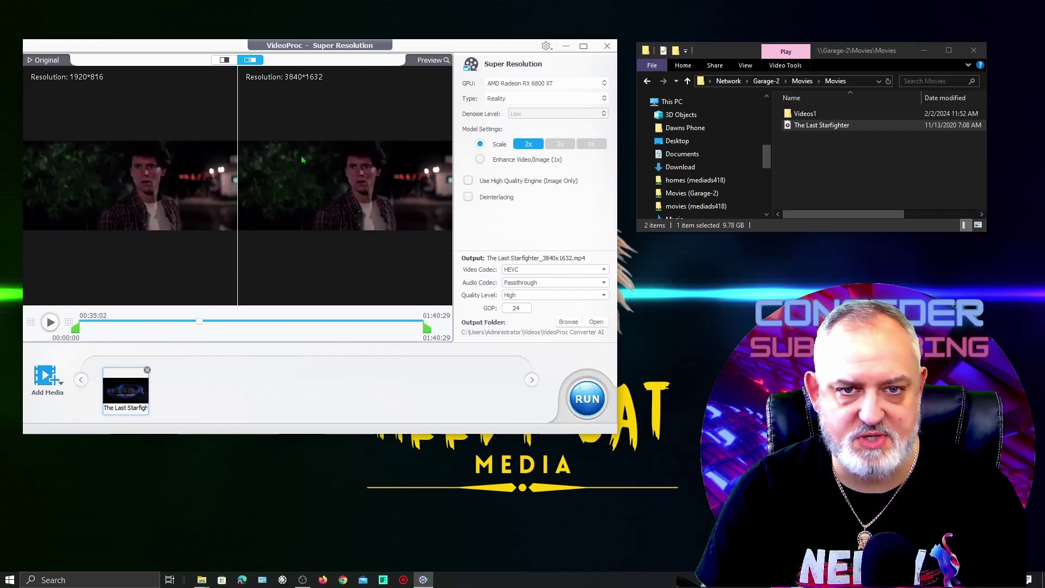
left_click_drag(438, 51, 451, 50)
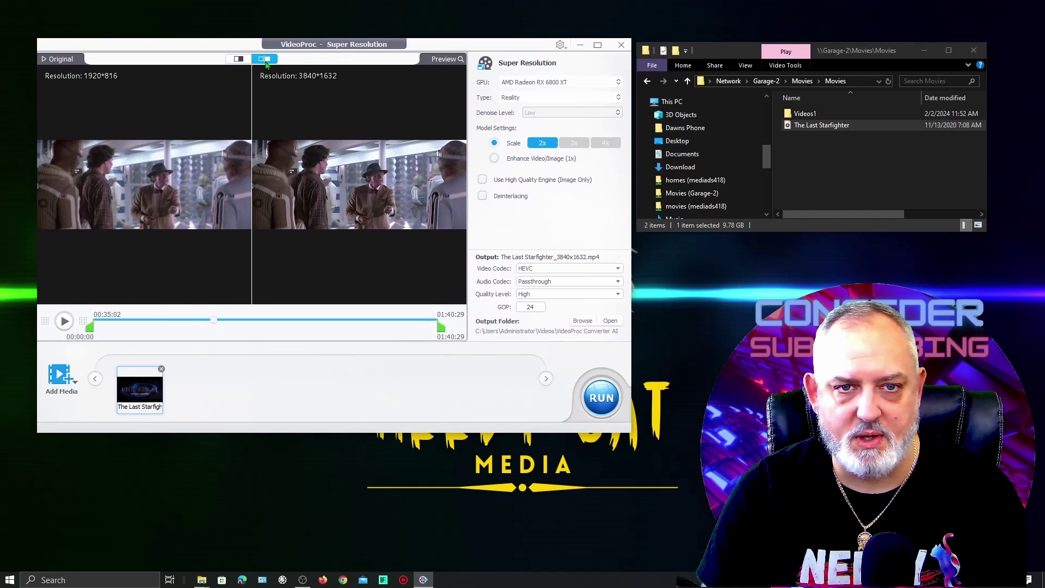
left_click(243, 60)
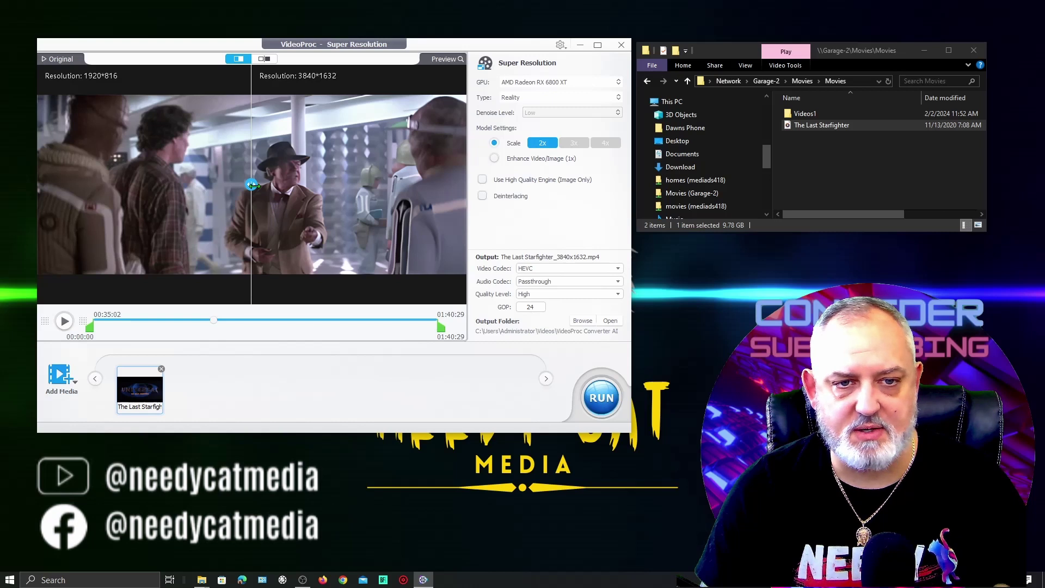
left_click_drag(253, 185, 158, 184)
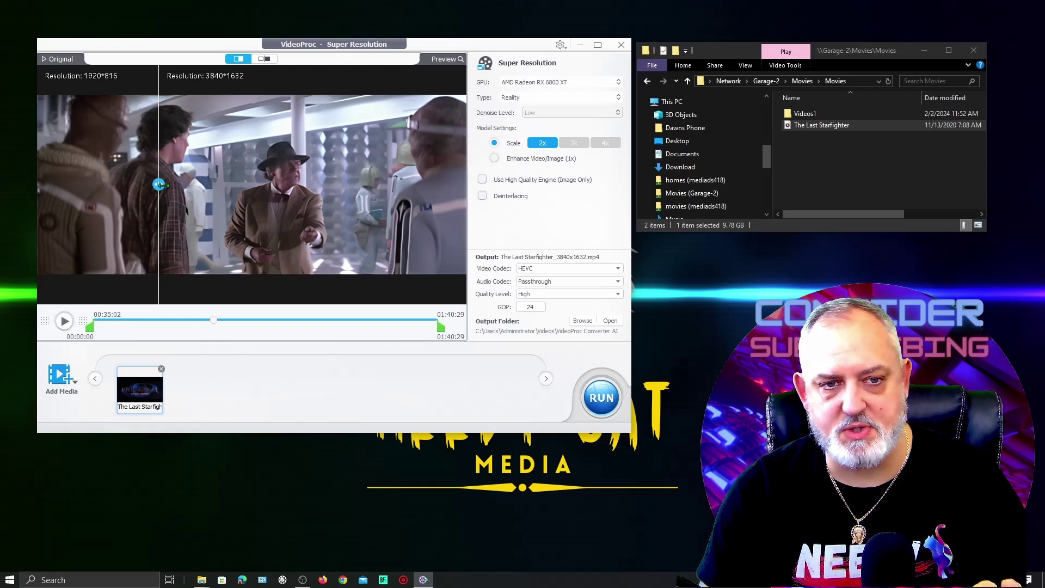
left_click_drag(159, 184, 163, 184)
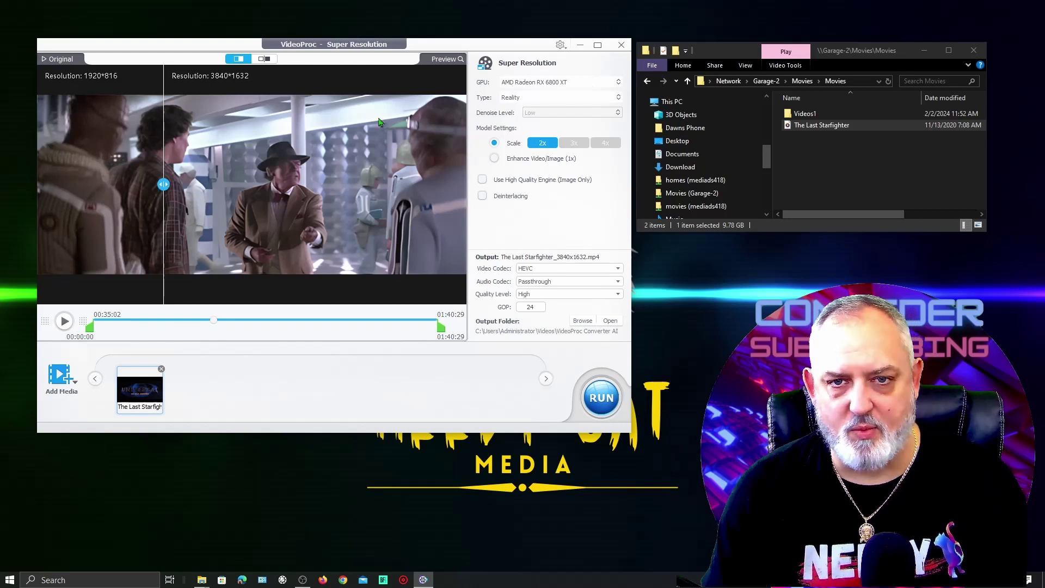
- Shift the Super Resolution window slightly to the right
left_click_drag(437, 51, 466, 56)
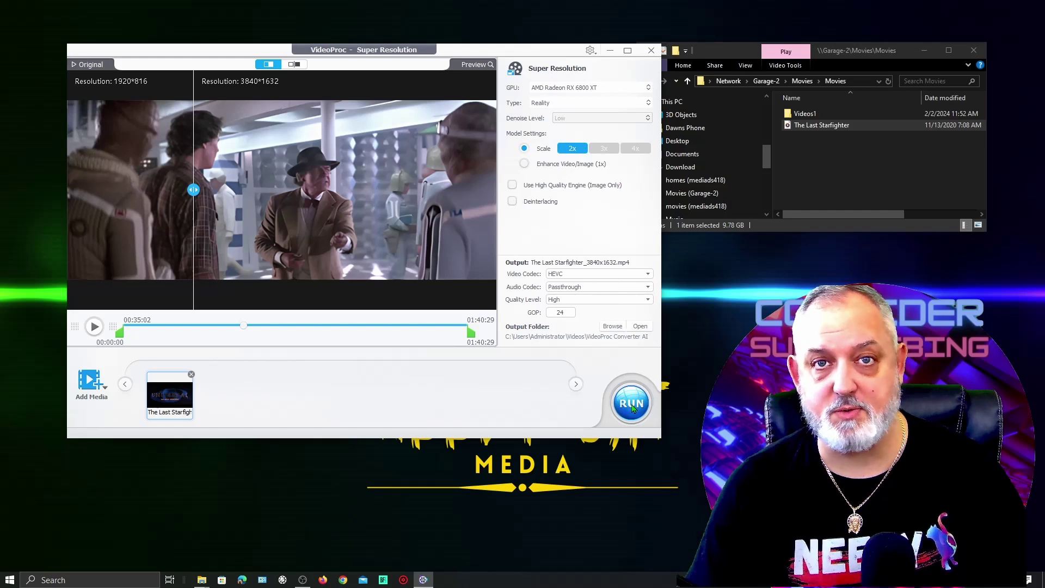
- Run the 2x upscale export of The Last Starfighter to 3840x1632 MP4
left_click(632, 404)
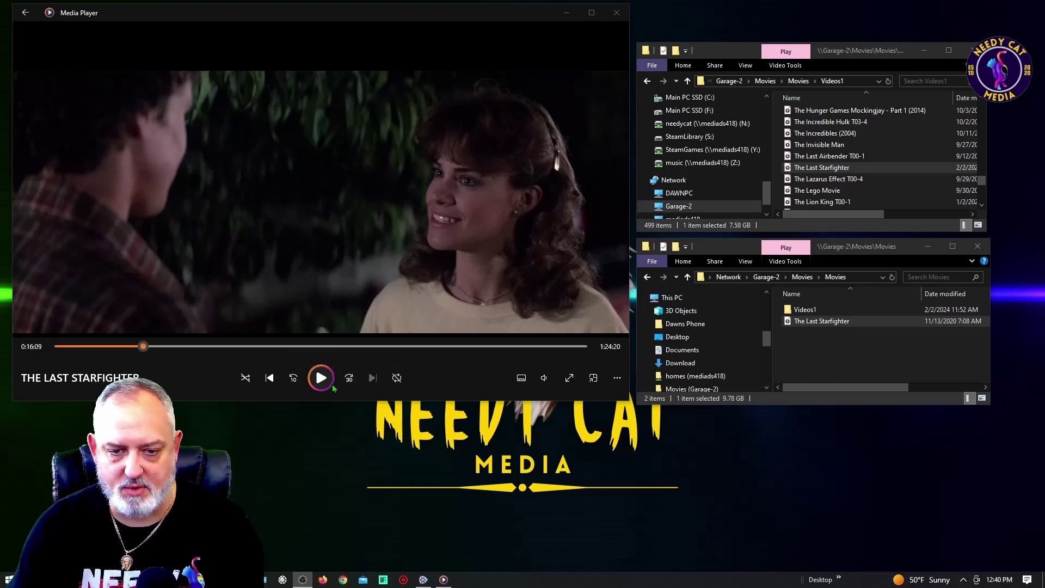
- Pause at 0:16:19, then open the other Last Starfighter copy and seek to about 0:16
left_click(361, 327)
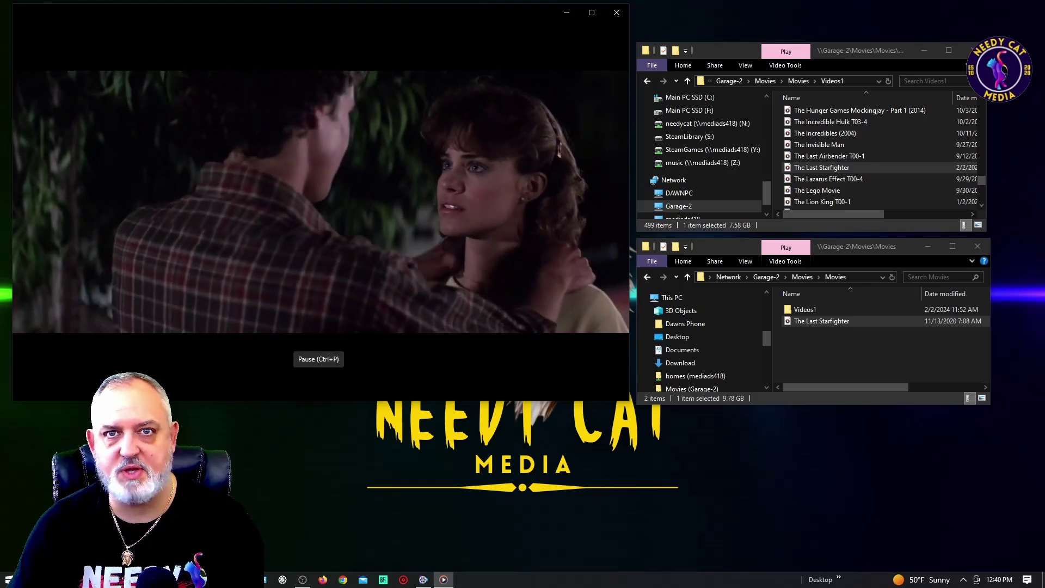
mouse_move(390, 250)
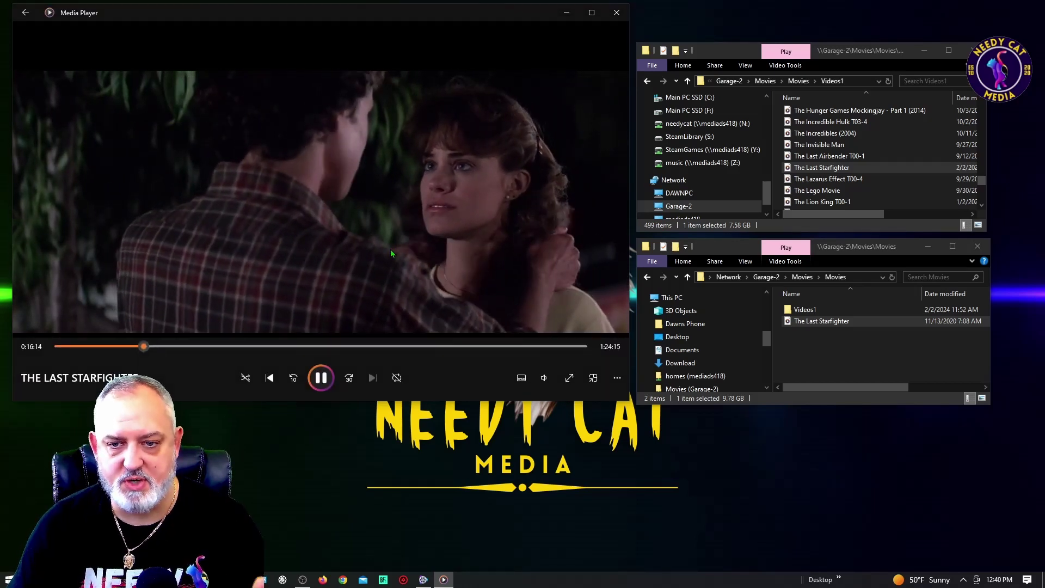
left_click(318, 382)
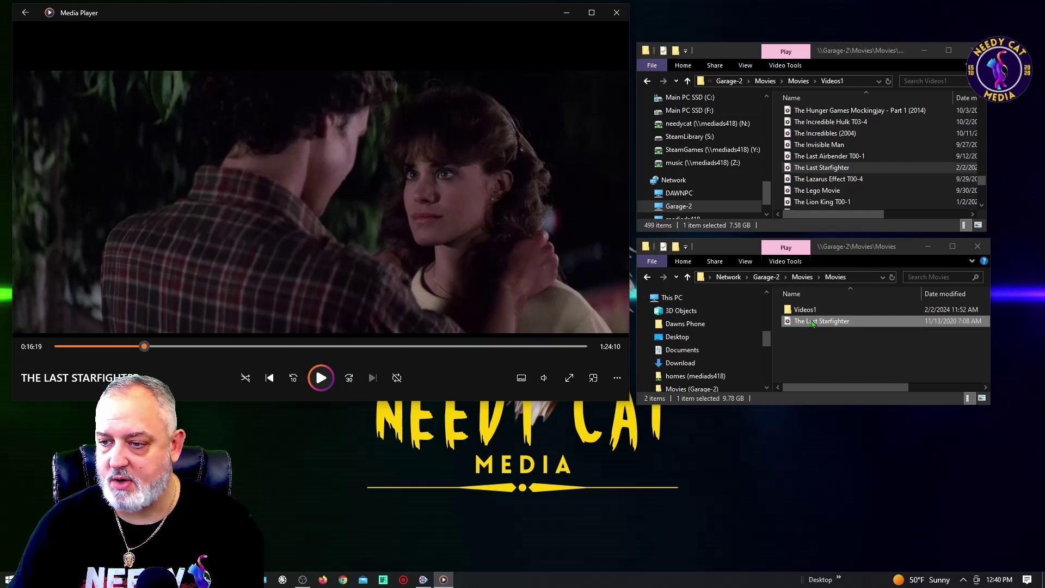
double_click(826, 169)
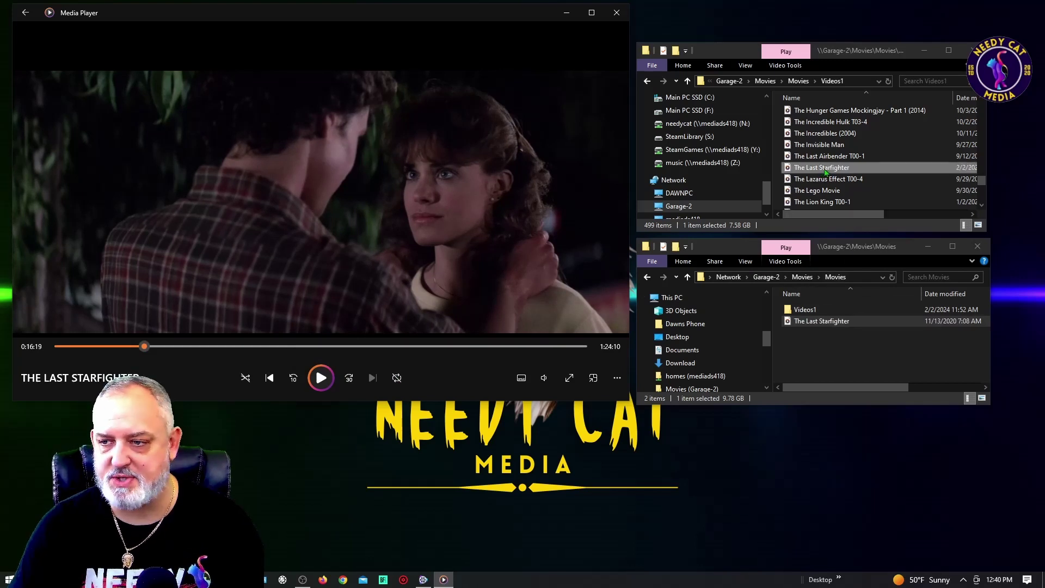
left_click_drag(64, 345, 143, 348)
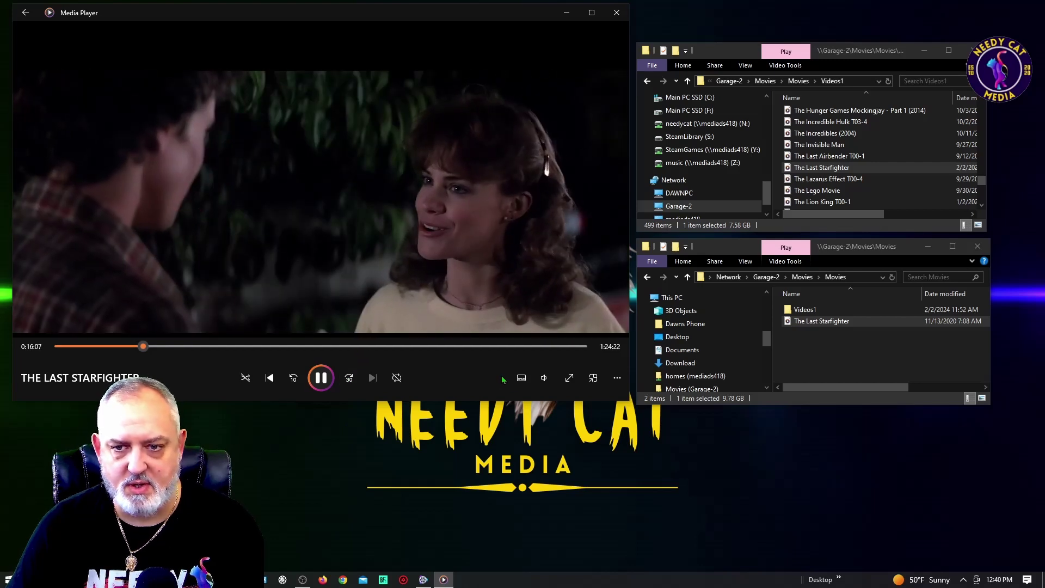
- Jump ahead to the later cockpit scene and leave it paused at 0:59:27
left_click(320, 380)
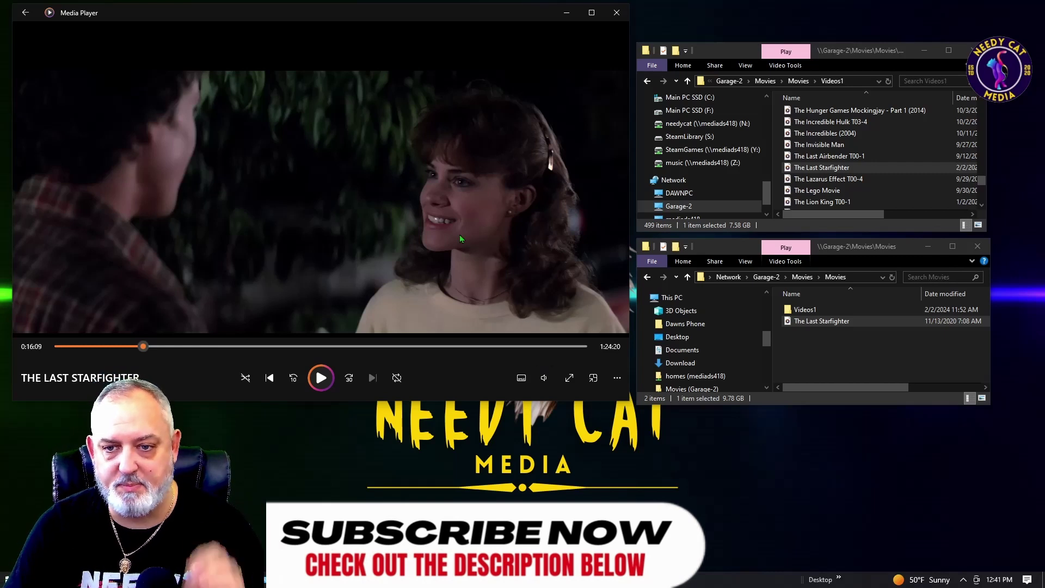
left_click(370, 346)
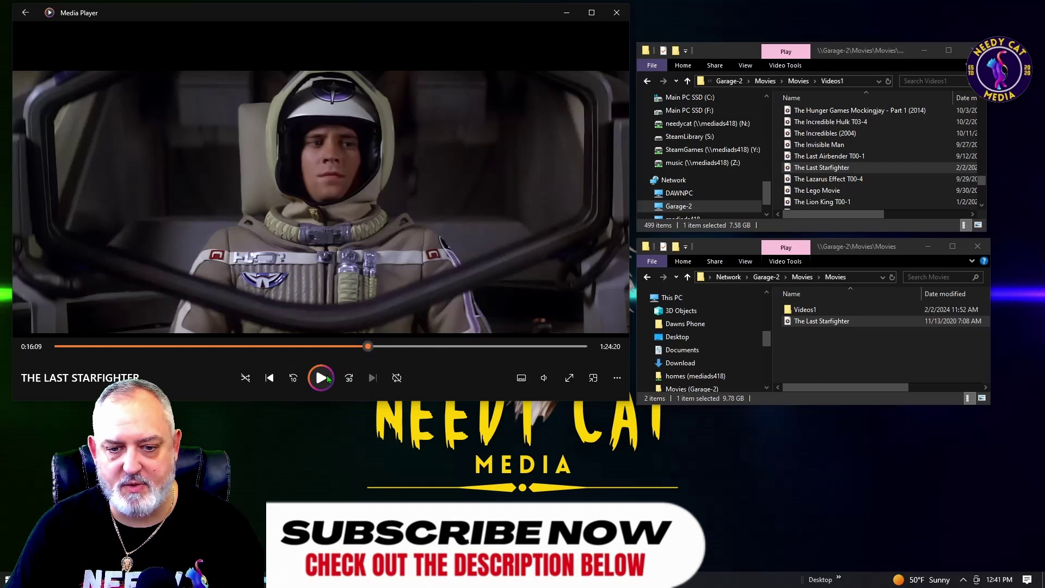
left_click(327, 378)
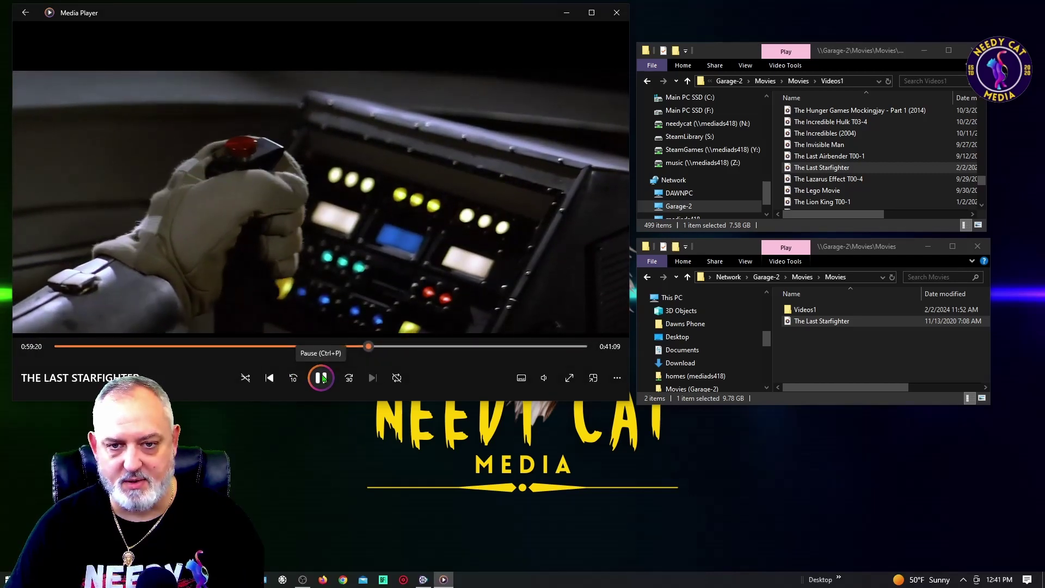
left_click(321, 378)
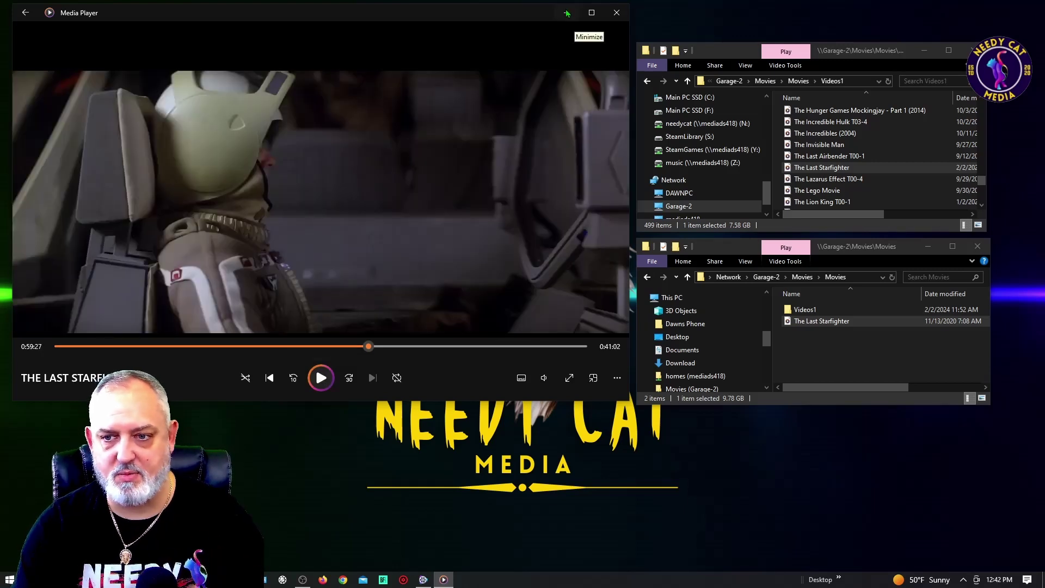
- Close Media Player and sweep the split divider across the 01:09:35 helmeted-pilot frame
left_click(617, 12)
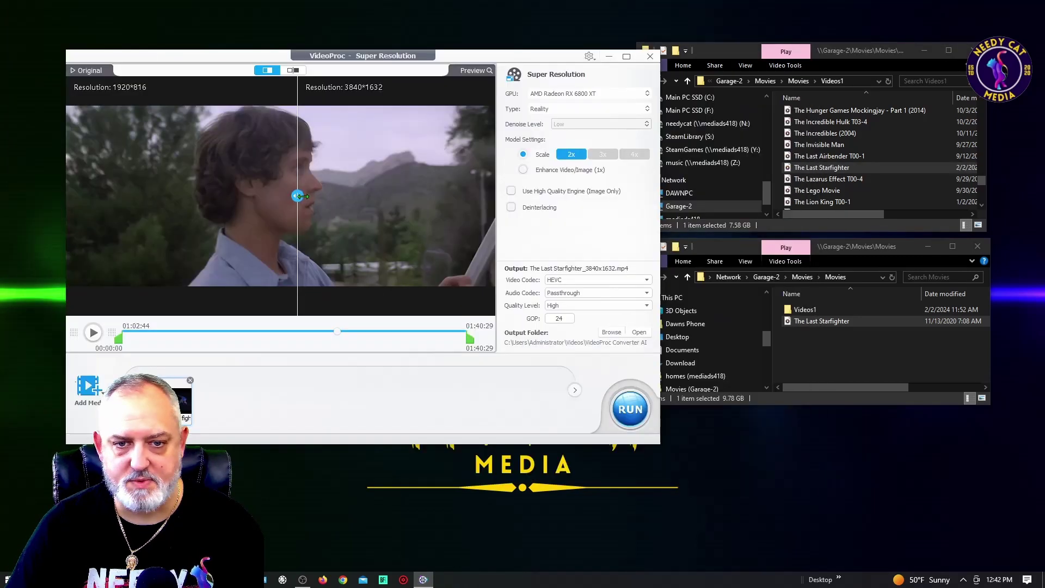
left_click_drag(299, 196, 156, 195)
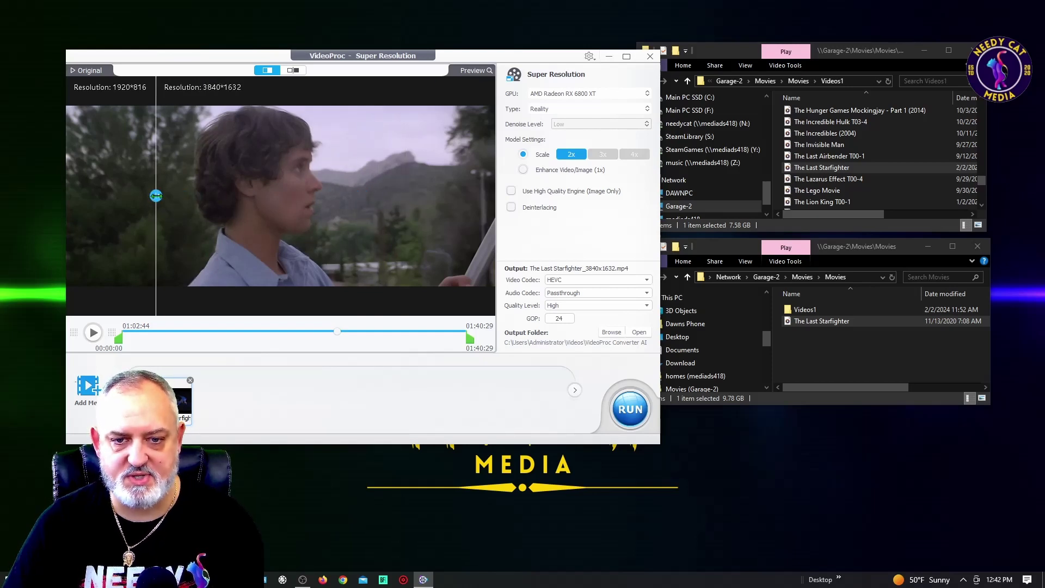
left_click(357, 333)
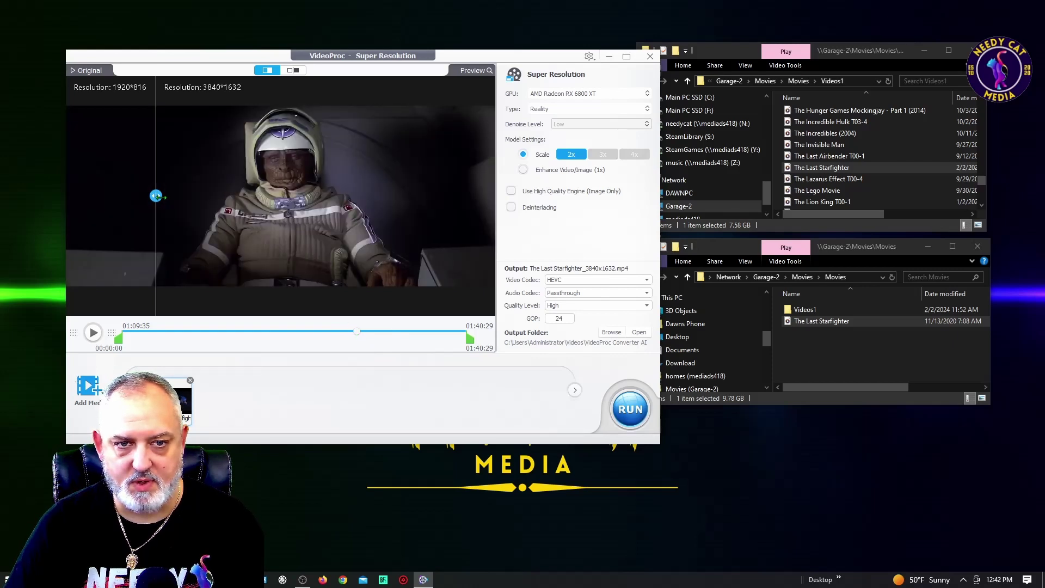
left_click_drag(156, 195, 401, 196)
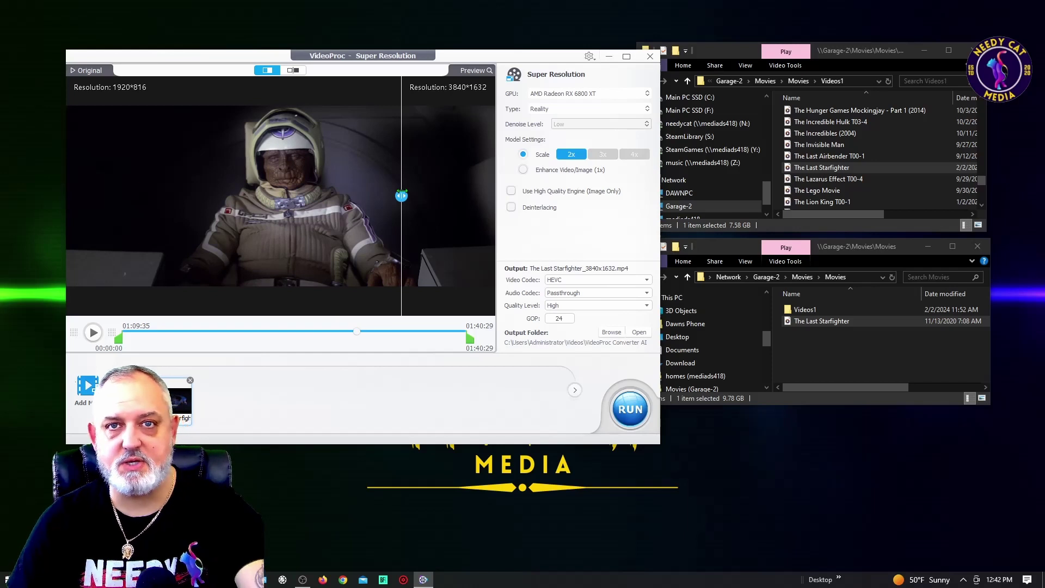
left_click_drag(401, 194, 208, 196)
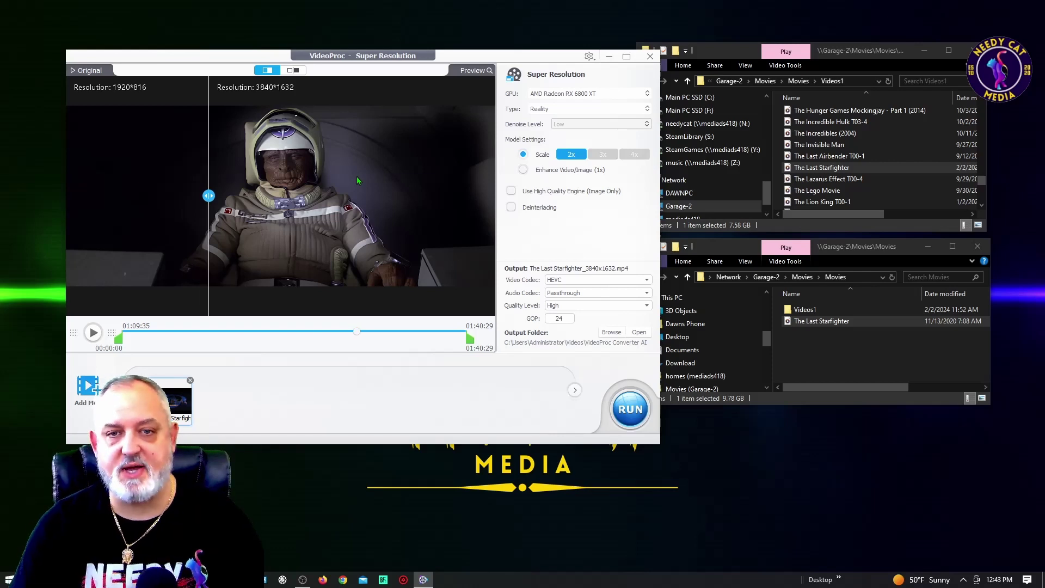
- Close the Super Resolution window to get back to the home launcher
left_click(650, 56)
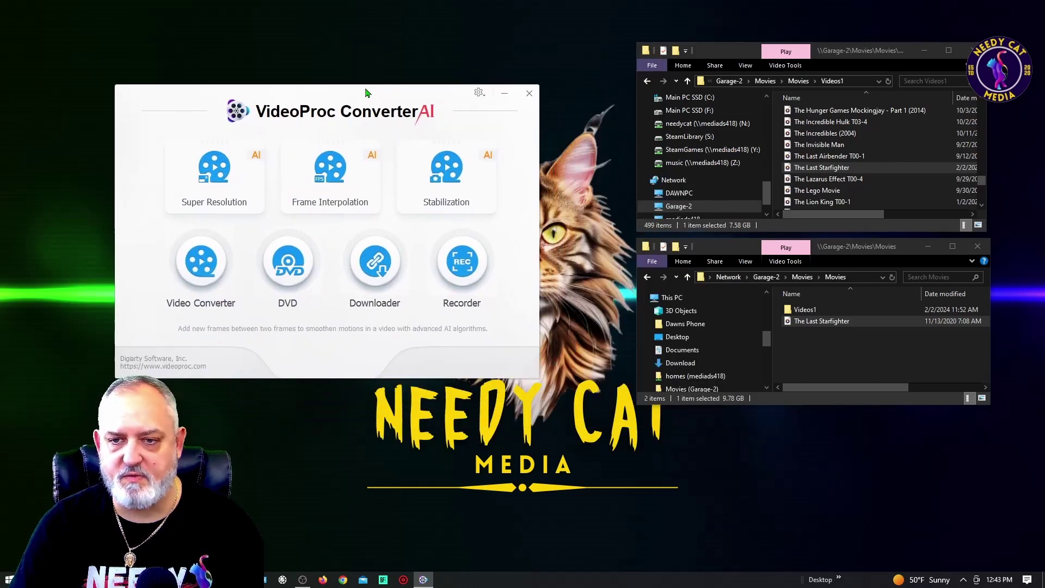